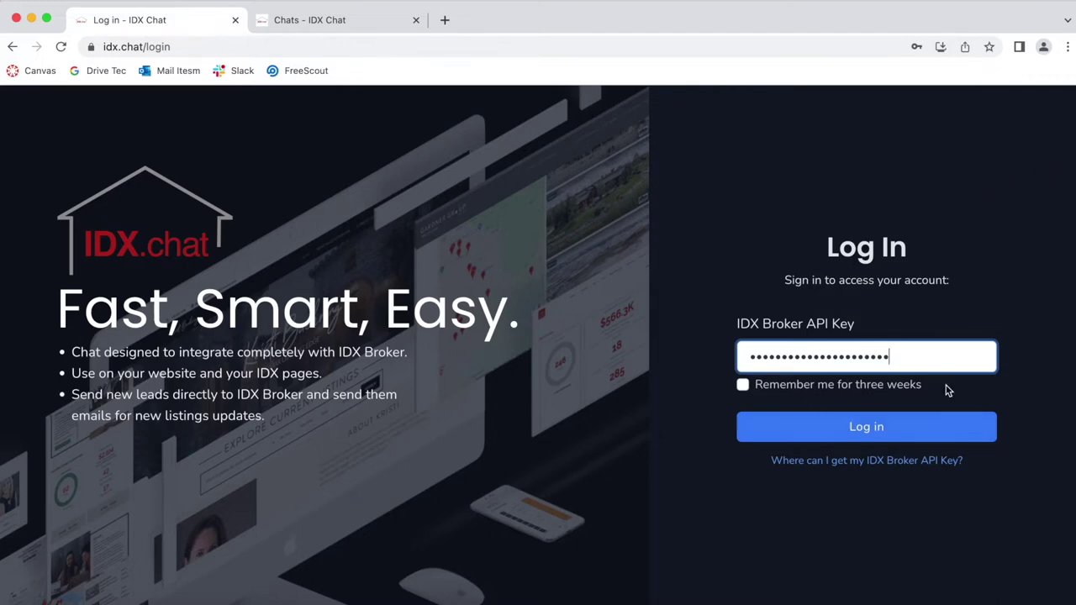
Enter the IDX Broker API key into the key field on the idx.chat login page
left_click(390, 46)
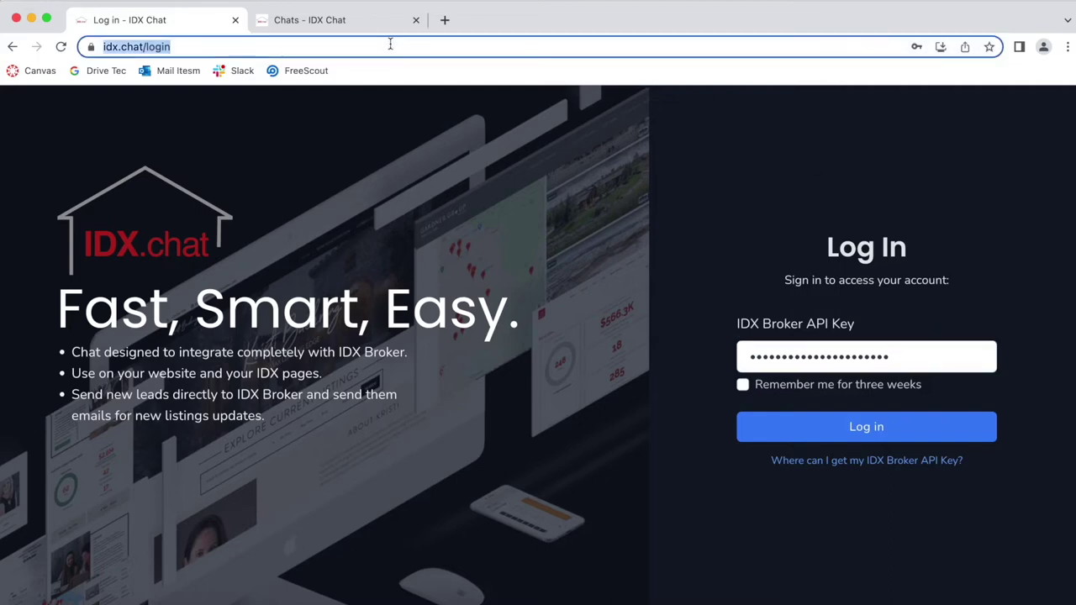
Log in, declining the update-password popup and closing the Upgrade to Premium offer
left_click(817, 134)
left_click(872, 427)
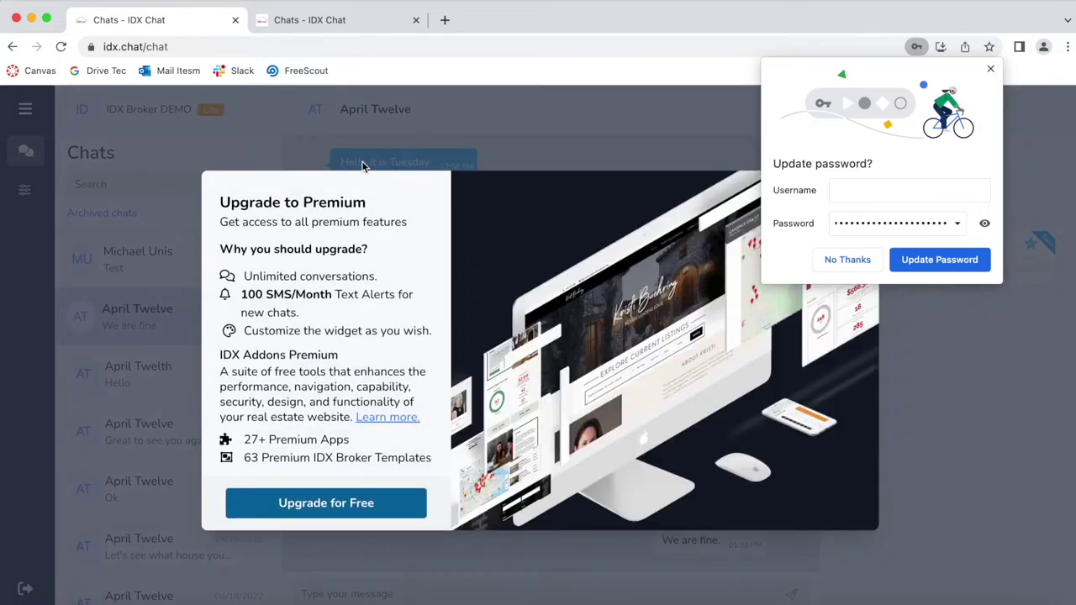
left_click(860, 261)
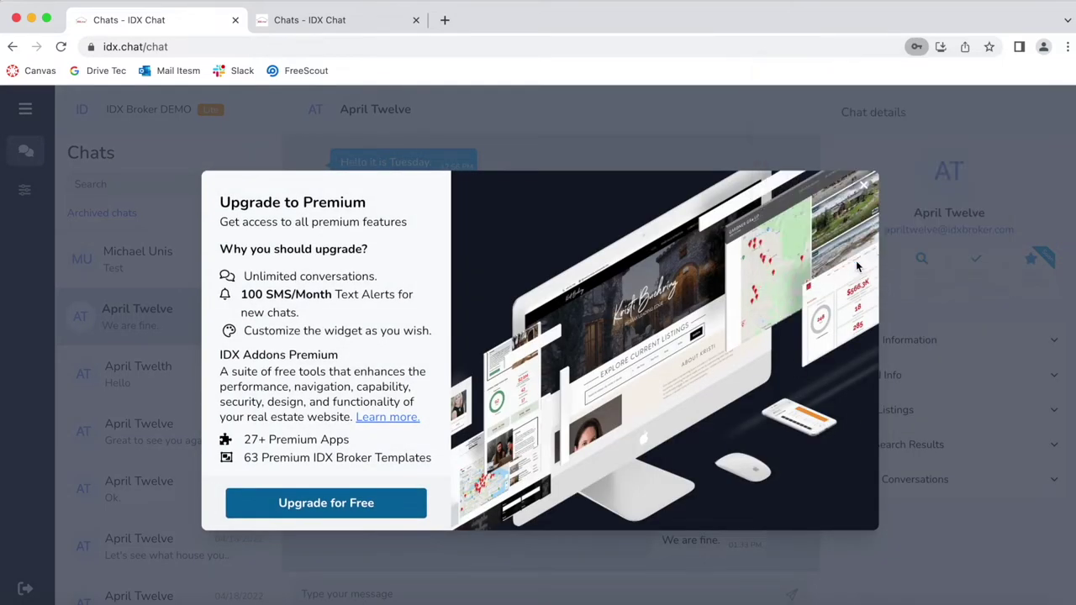
left_click(863, 193)
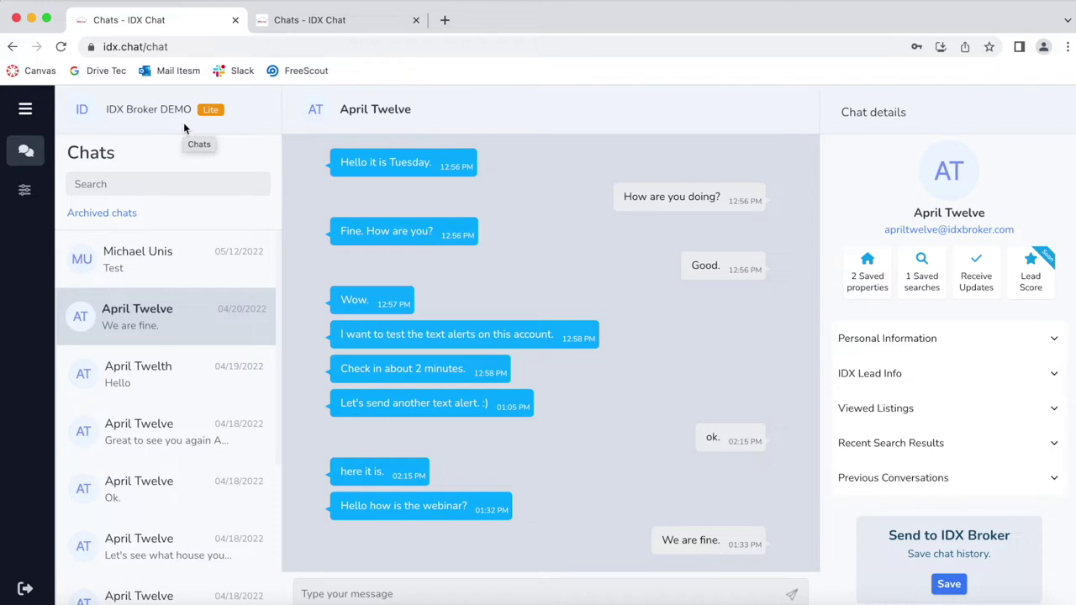
Highlight the IDX Broker DEMO account name, then expand the lead's IDX Lead Info details
left_click_drag(107, 111, 207, 112)
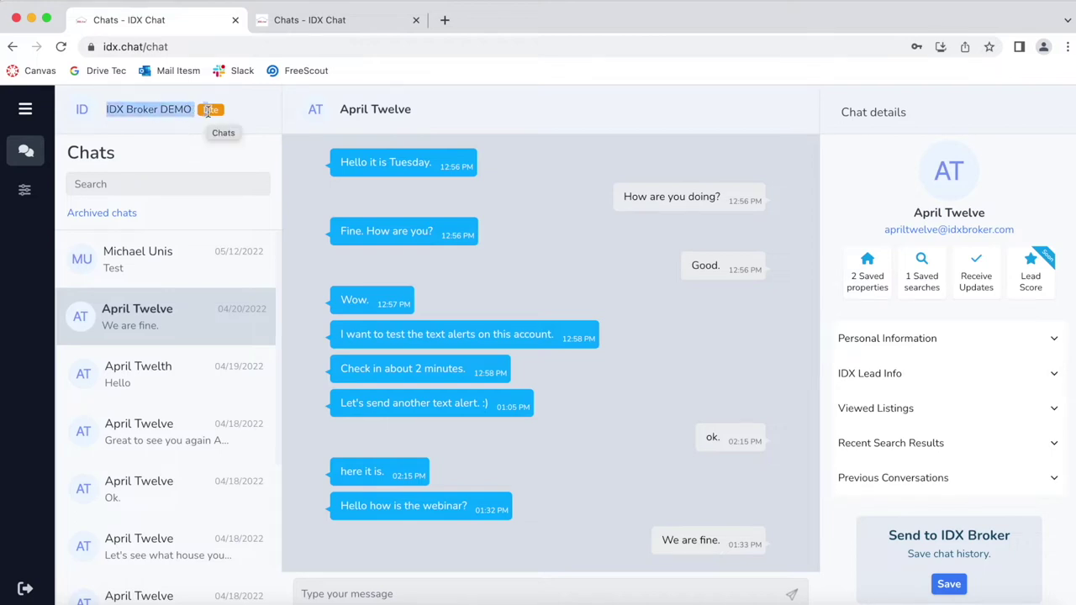
left_click(410, 126)
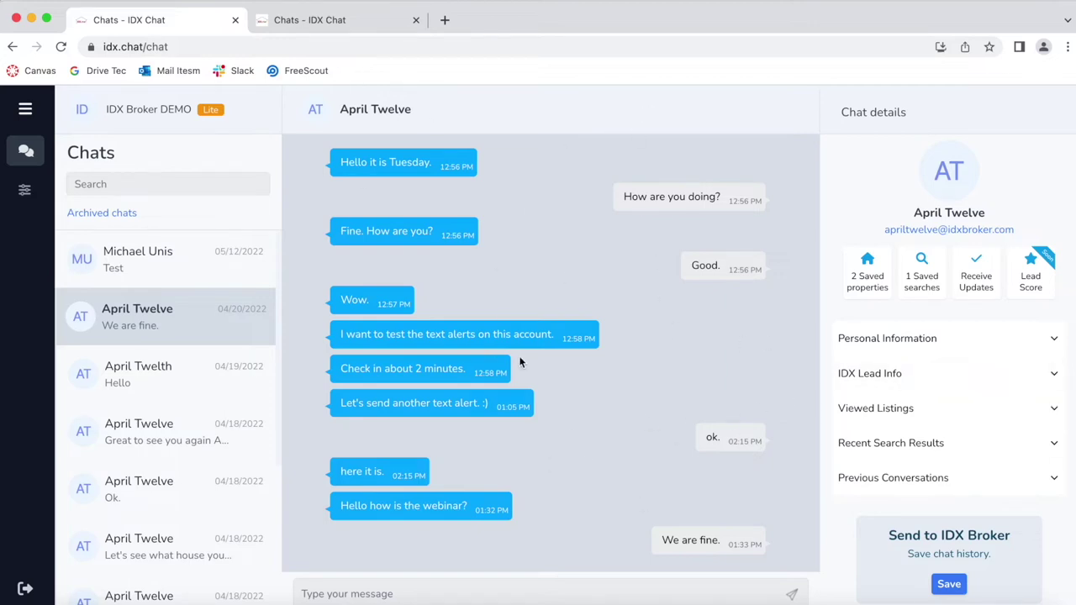
left_click(971, 377)
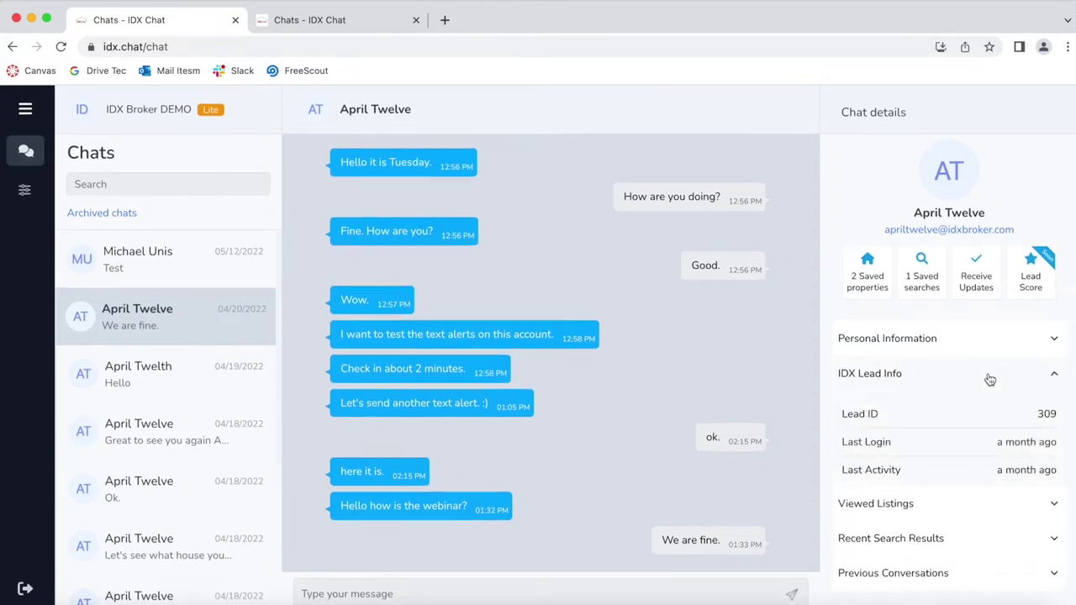
Collapse IDX Lead Info, show Viewed Listings, and preview the third listing's page before closing it
left_click(969, 380)
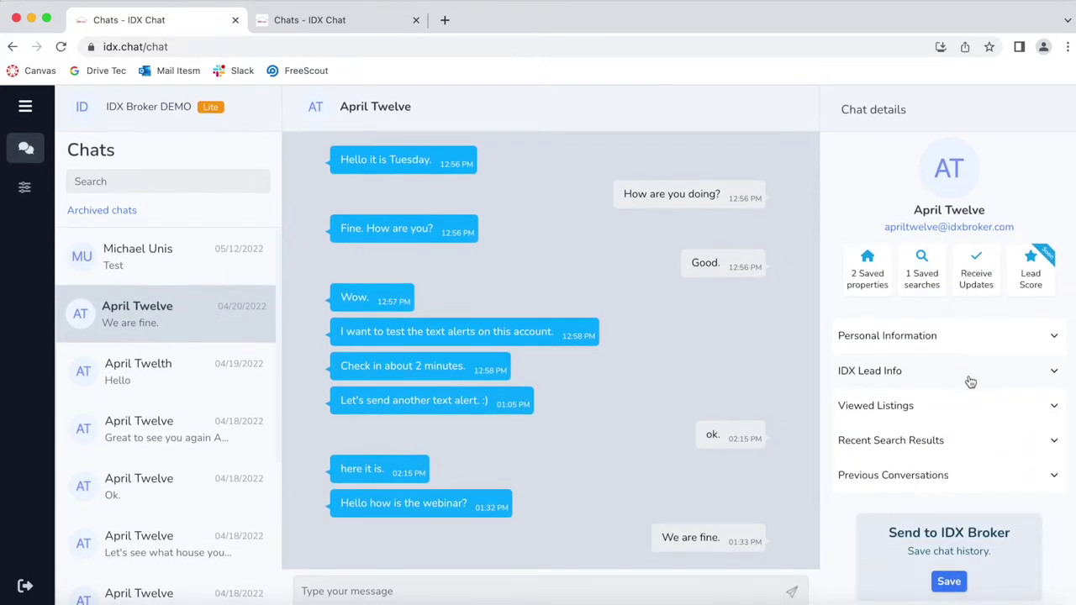
left_click(939, 411)
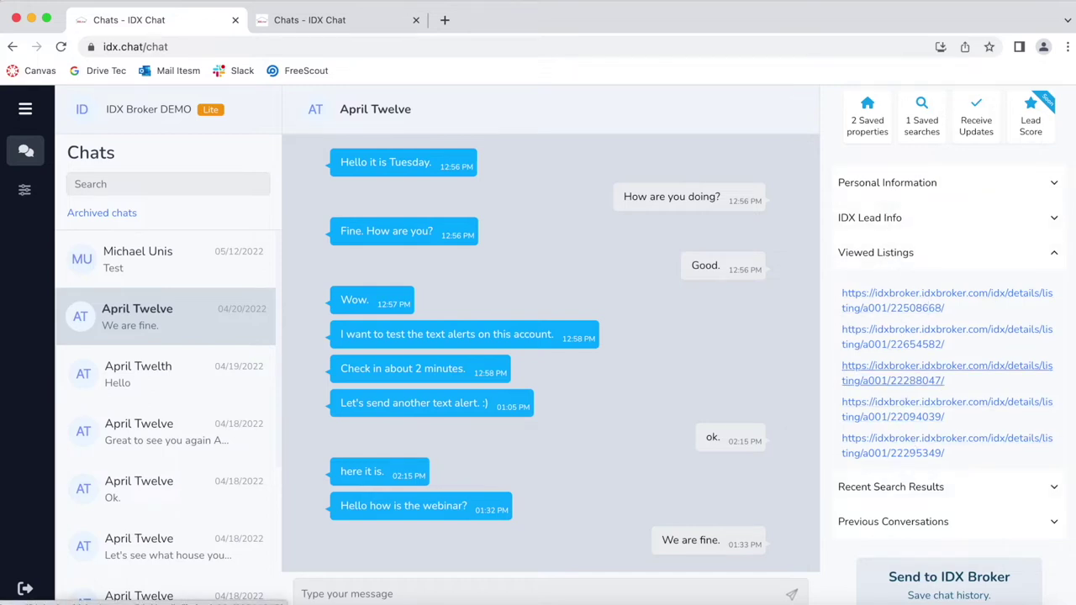
left_click(906, 372)
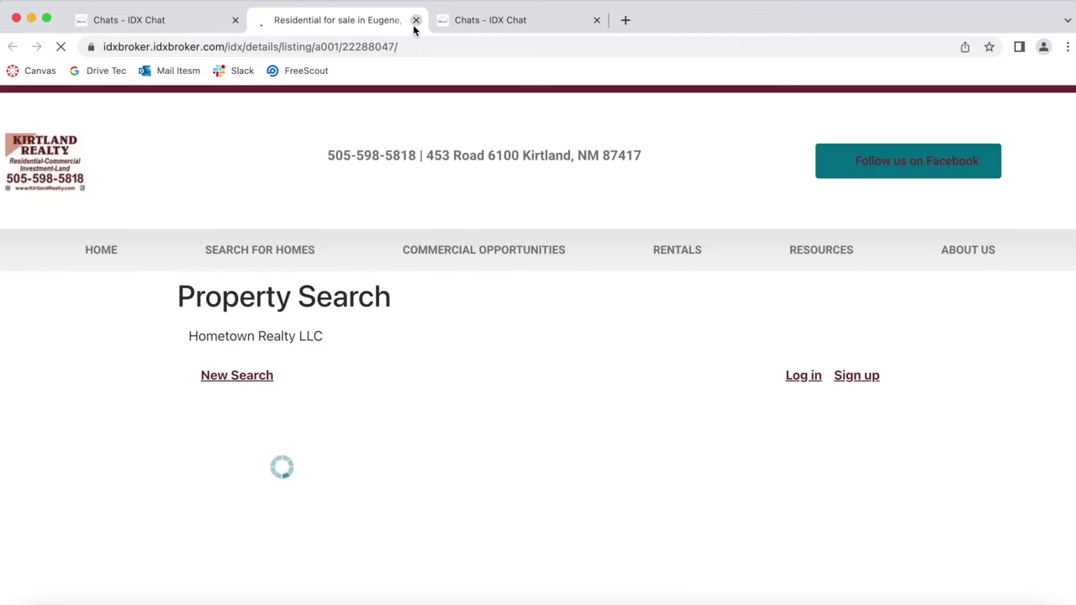
scroll(482, 281, "down", 5)
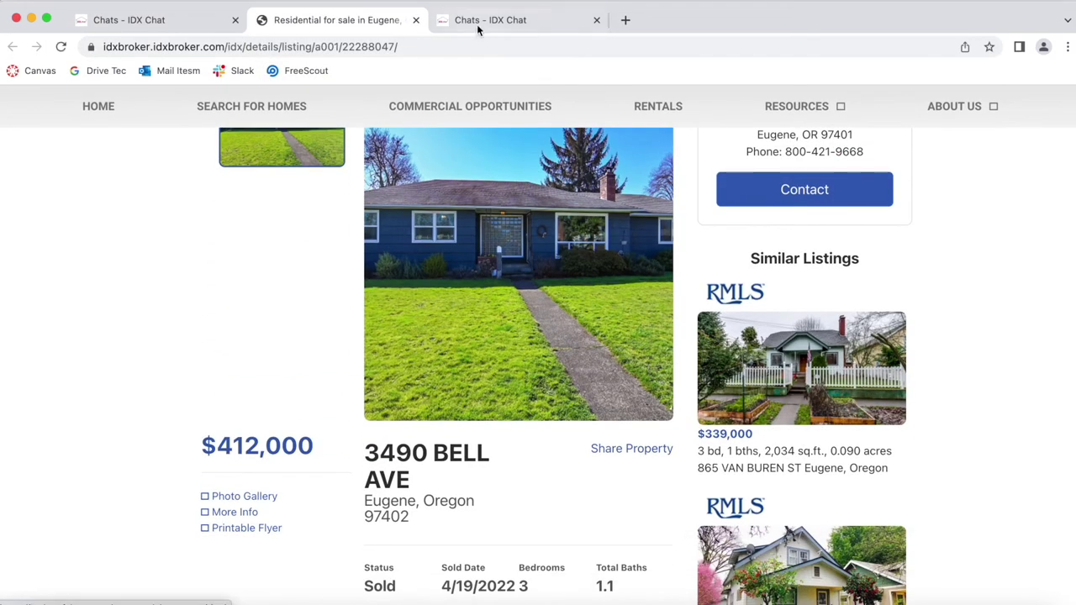
left_click(416, 19)
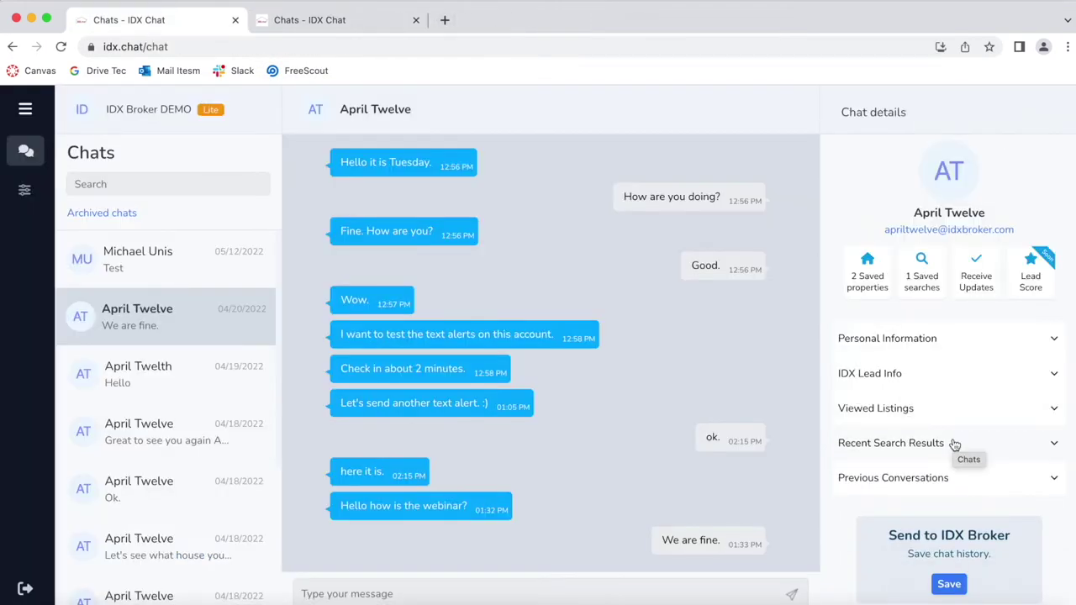
Show the lead's Recent Search Results links and preview a search results page, then close it
left_click(955, 445)
scroll(954, 447, "down", 3)
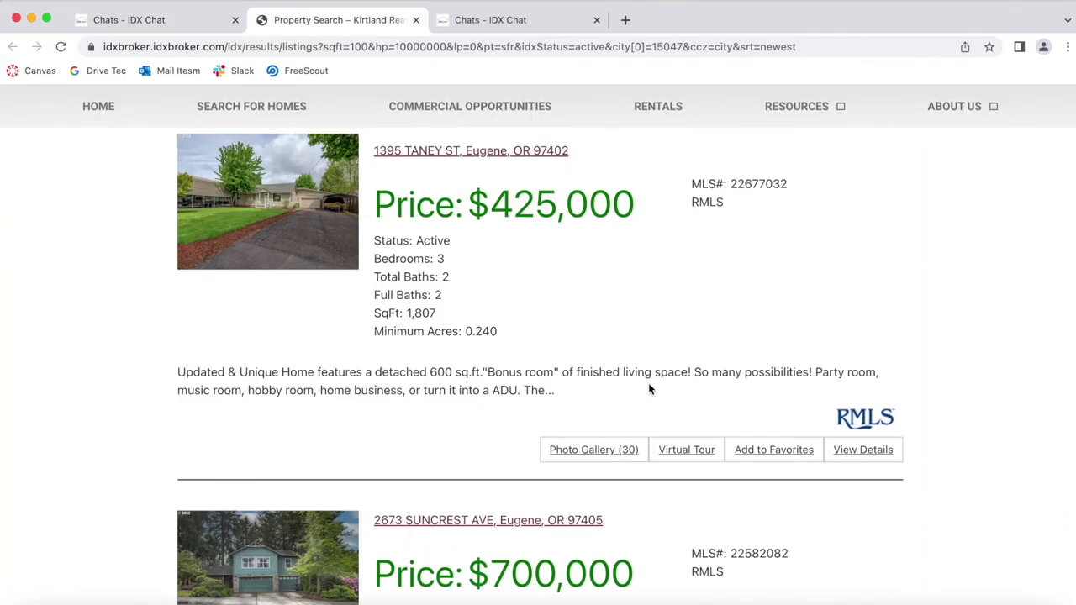
scroll(649, 390, "up", 15)
key("super+w")
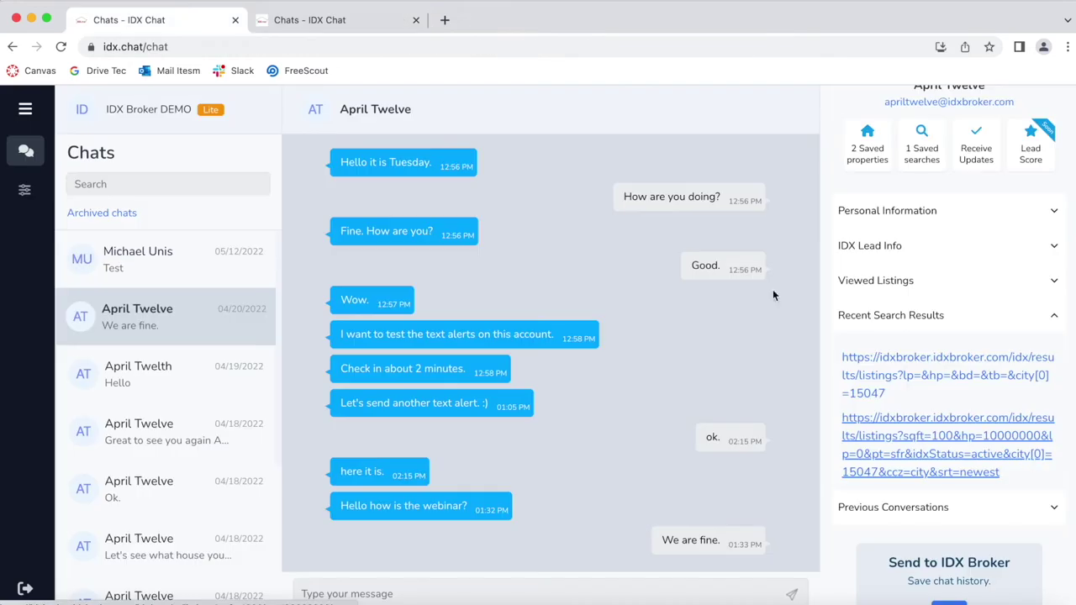
left_click(336, 24)
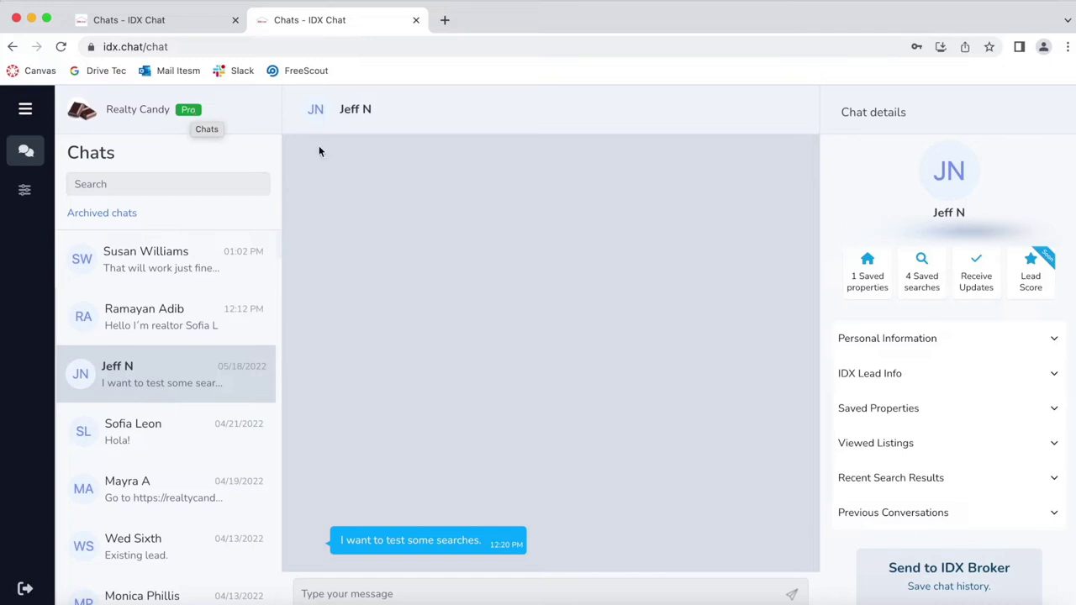
left_click(1006, 412)
scroll(1033, 404, "down", 1)
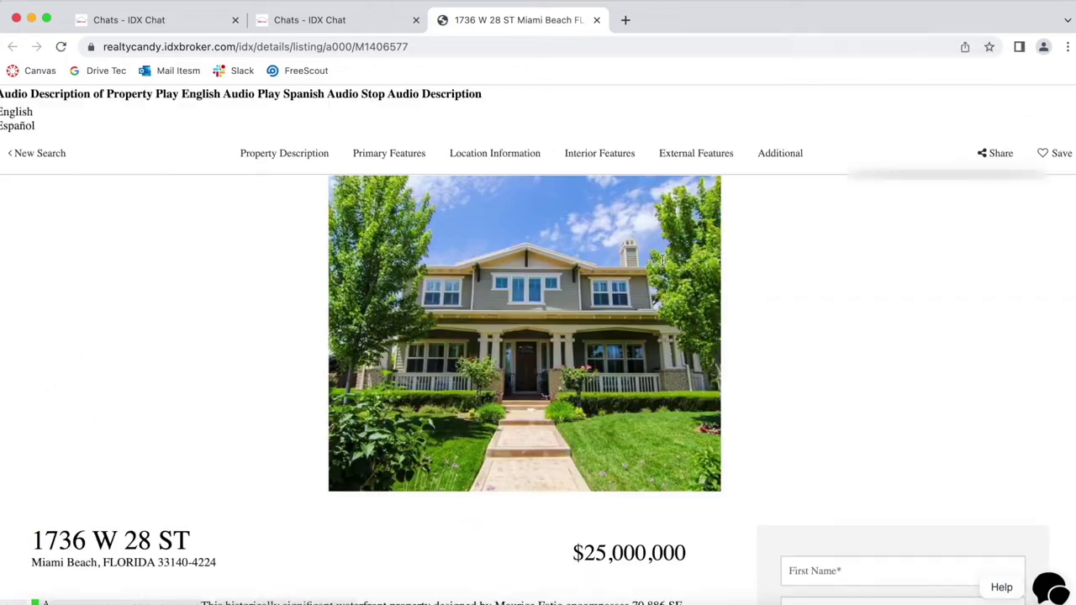
left_click(596, 19)
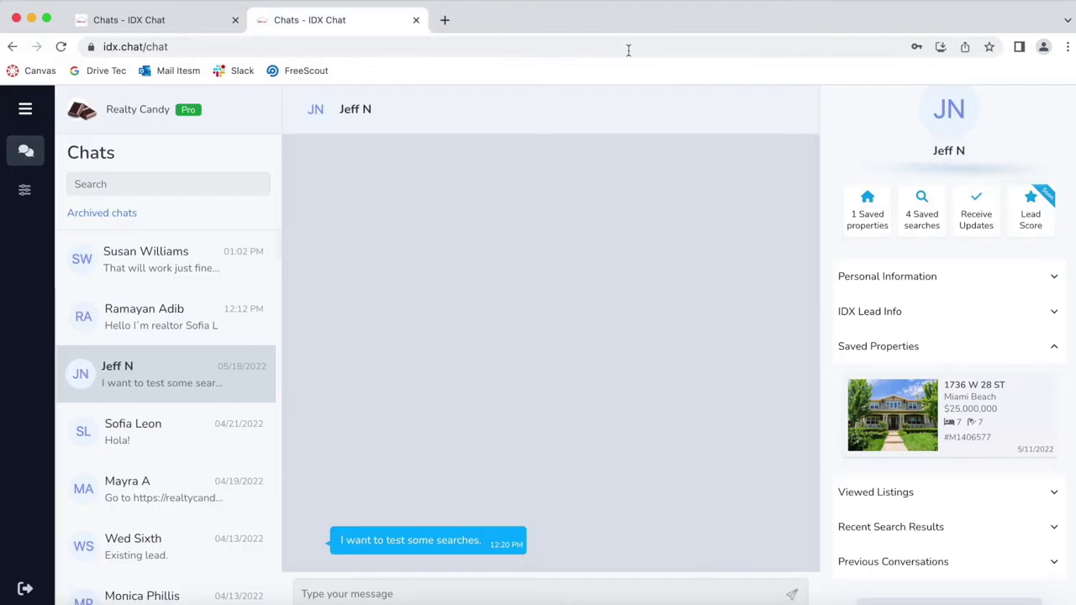
left_click(1043, 491)
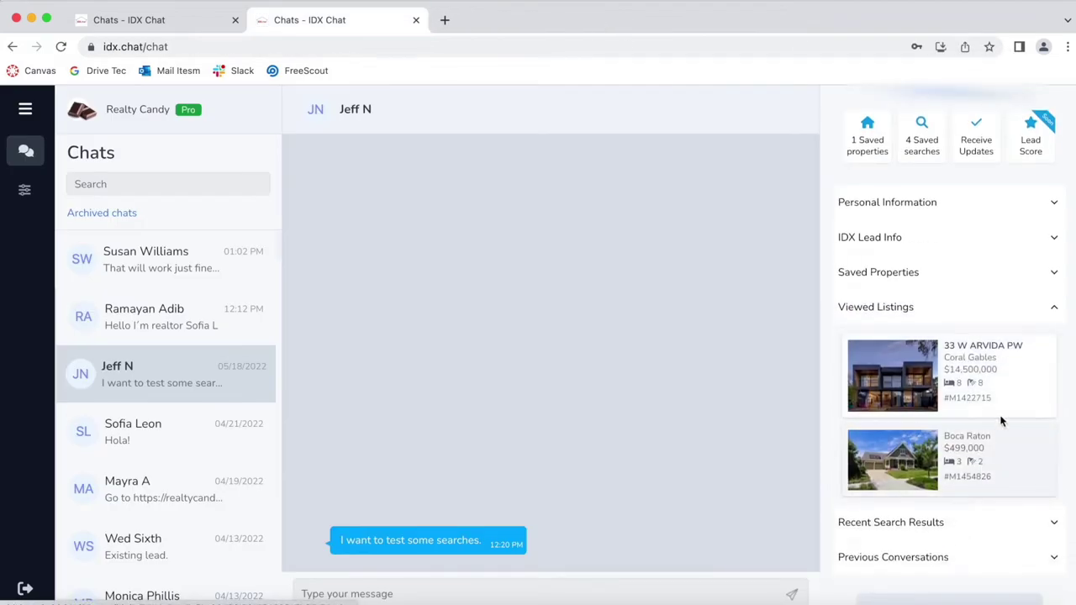
Show the Pro lead's search cards, e.g. Boca Raton $400,000–$600,000, against the Lite tab's plain links
left_click(1000, 527)
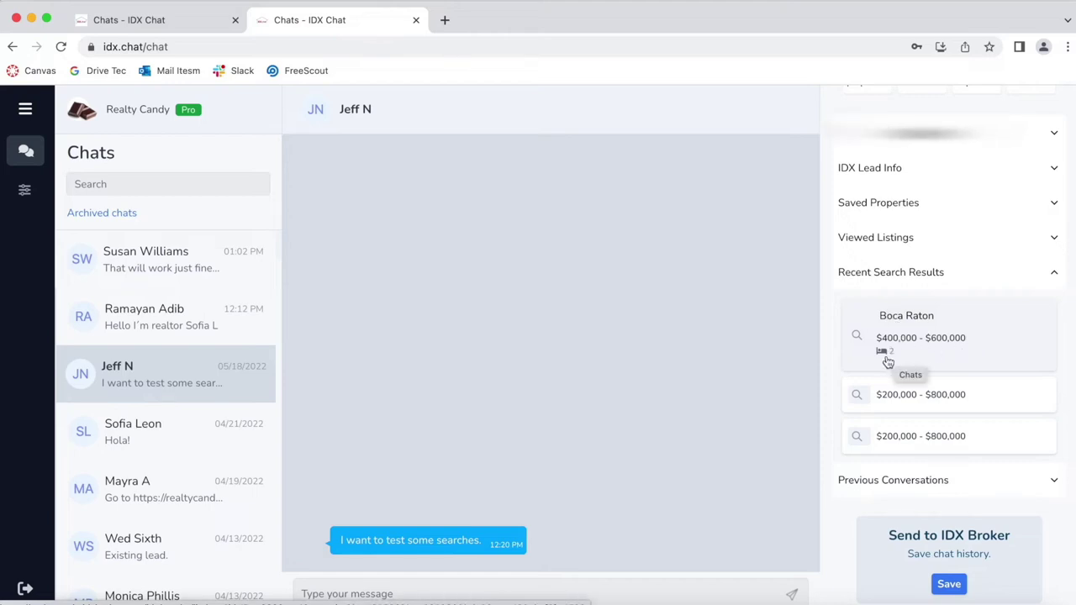
left_click(177, 24)
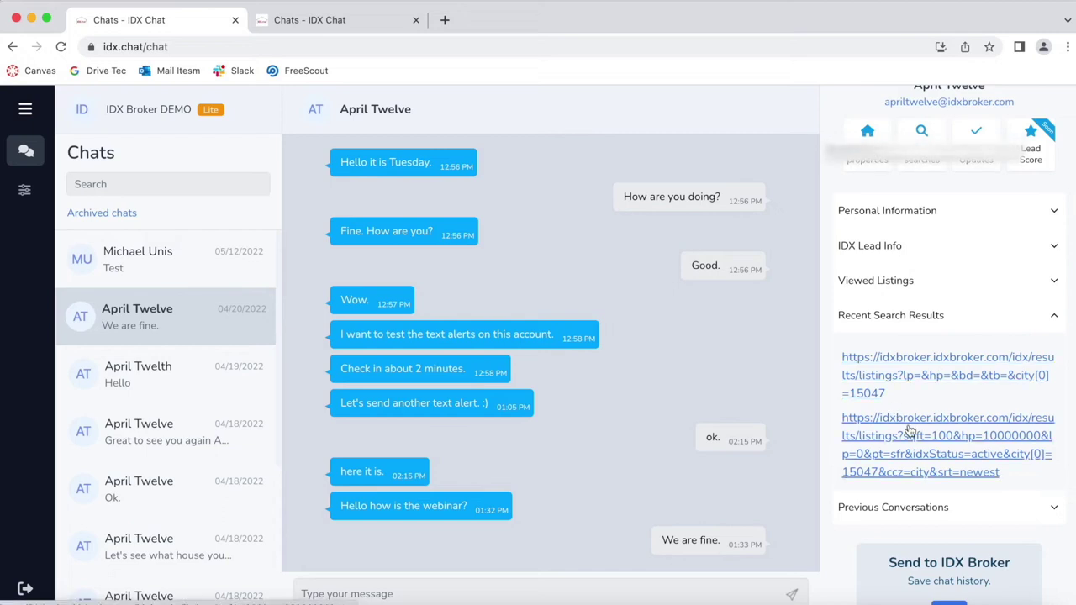
left_click(386, 25)
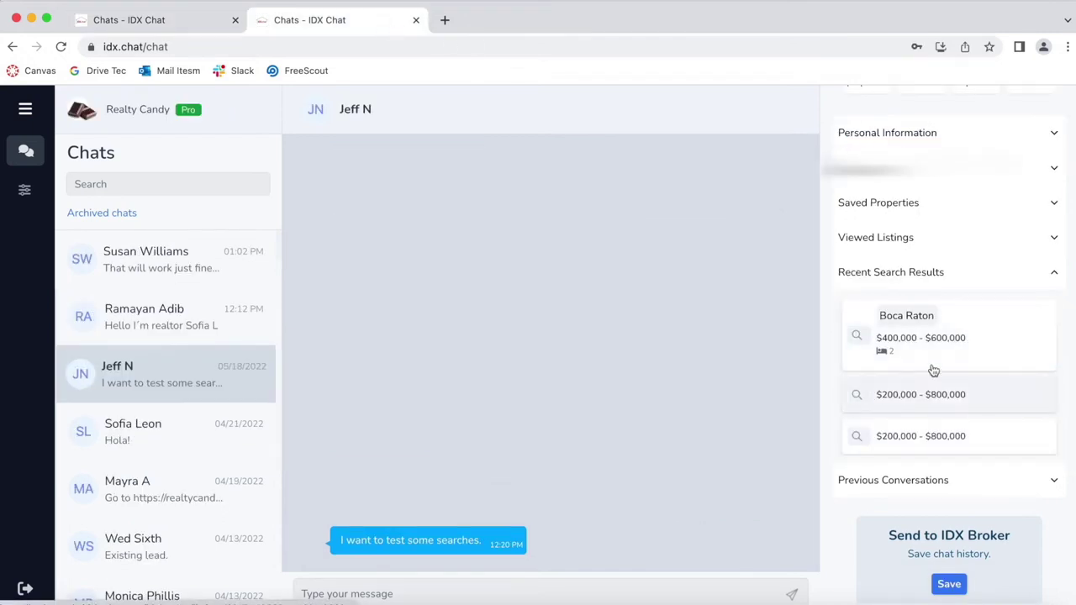
left_click(961, 444)
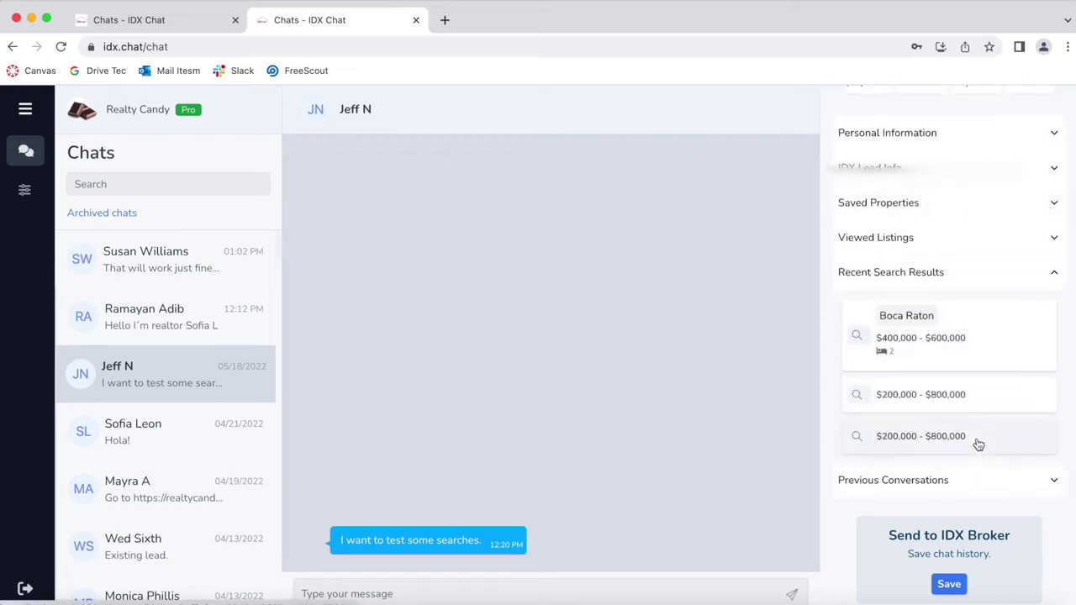
left_click(979, 444)
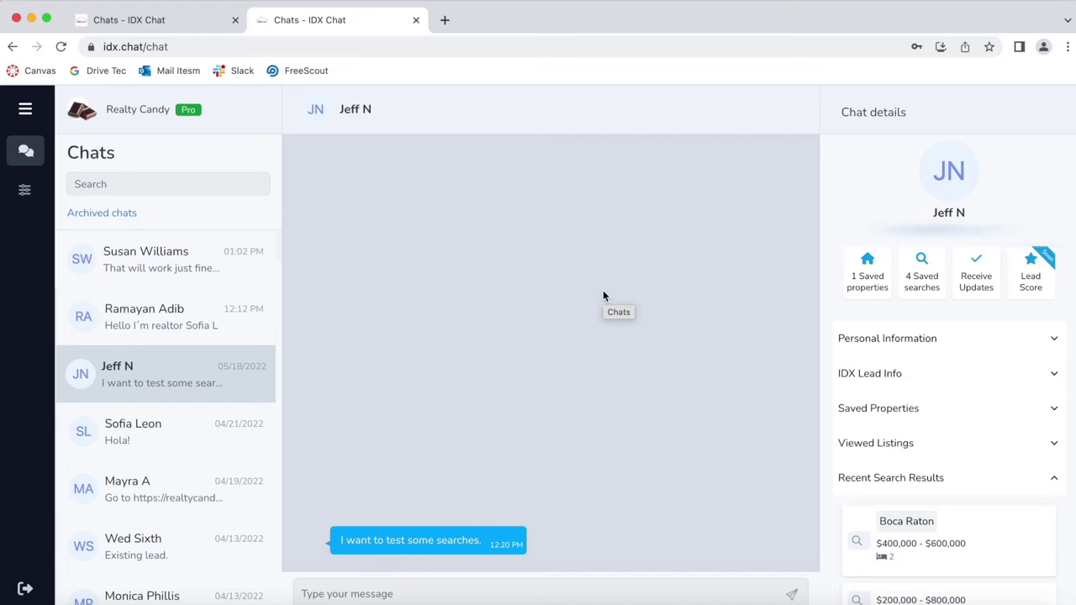
left_click(132, 25)
left_click(162, 47)
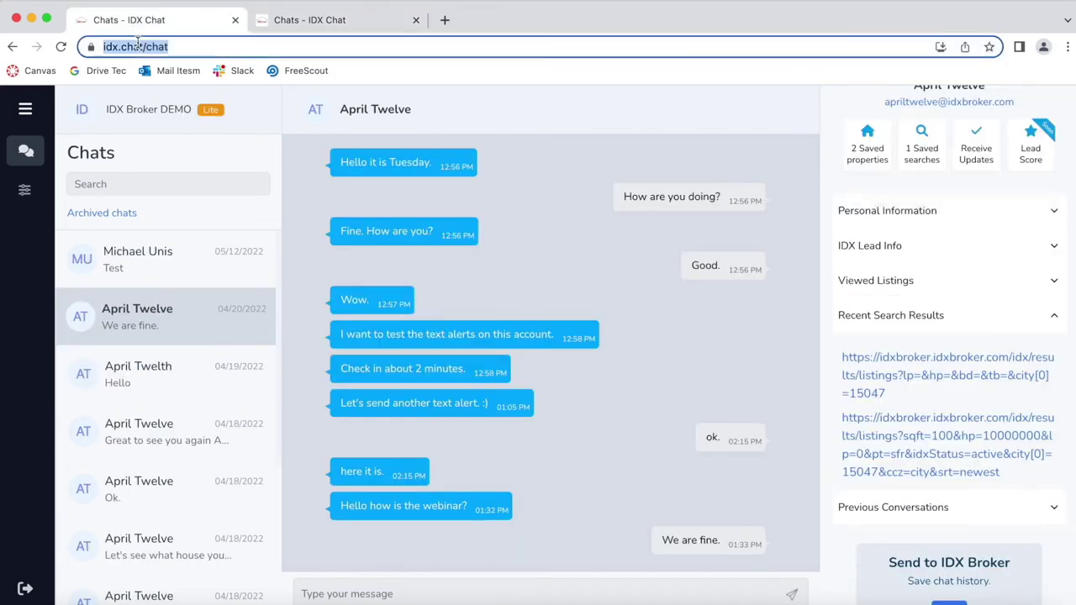
left_click(179, 47)
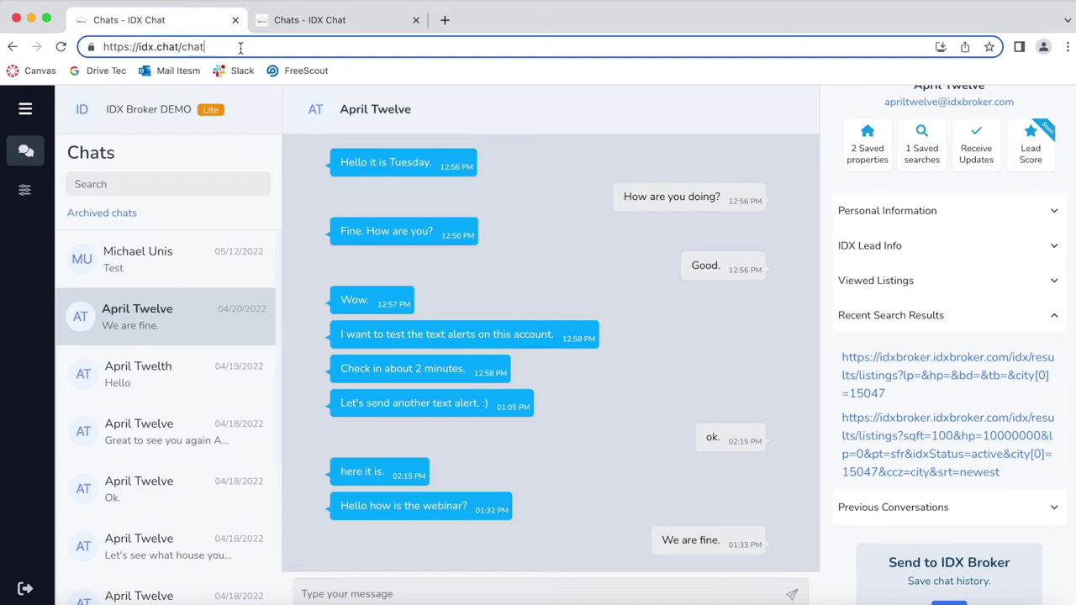
left_click(296, 26)
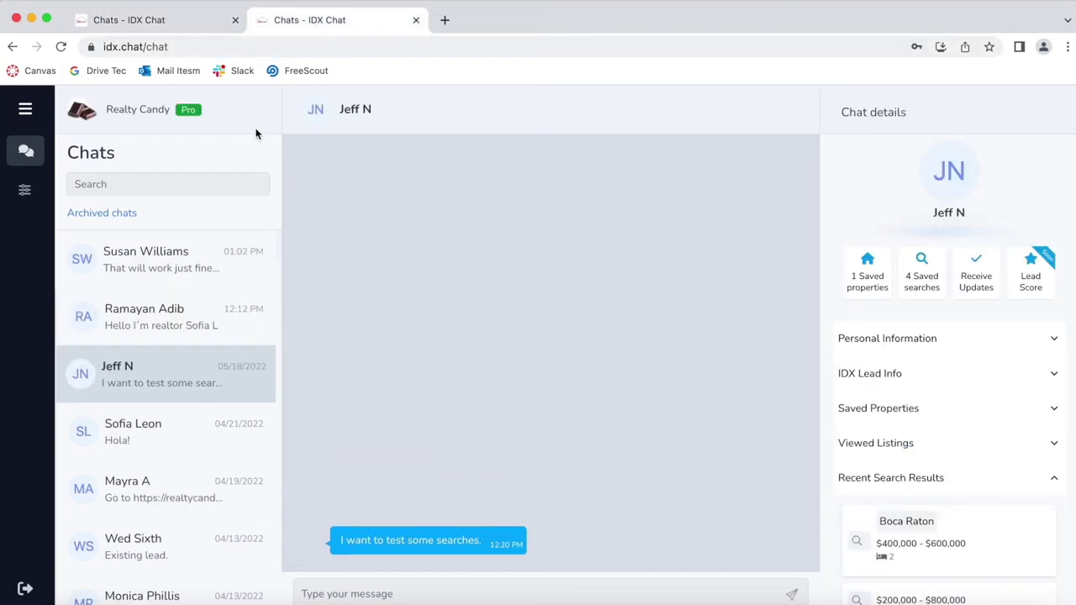
left_click(187, 22)
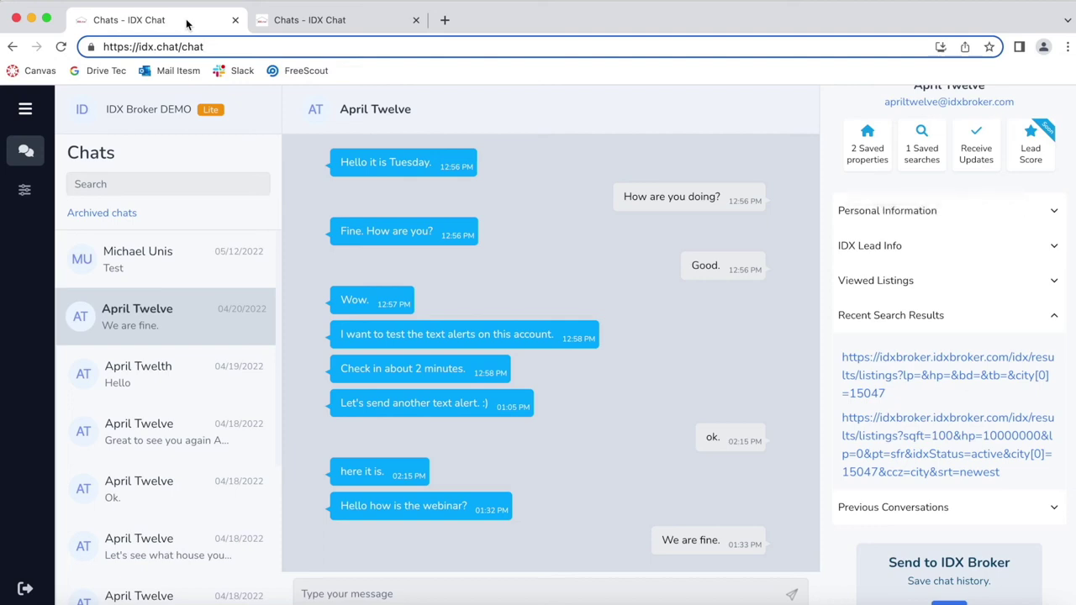
left_click(327, 25)
left_click(140, 23)
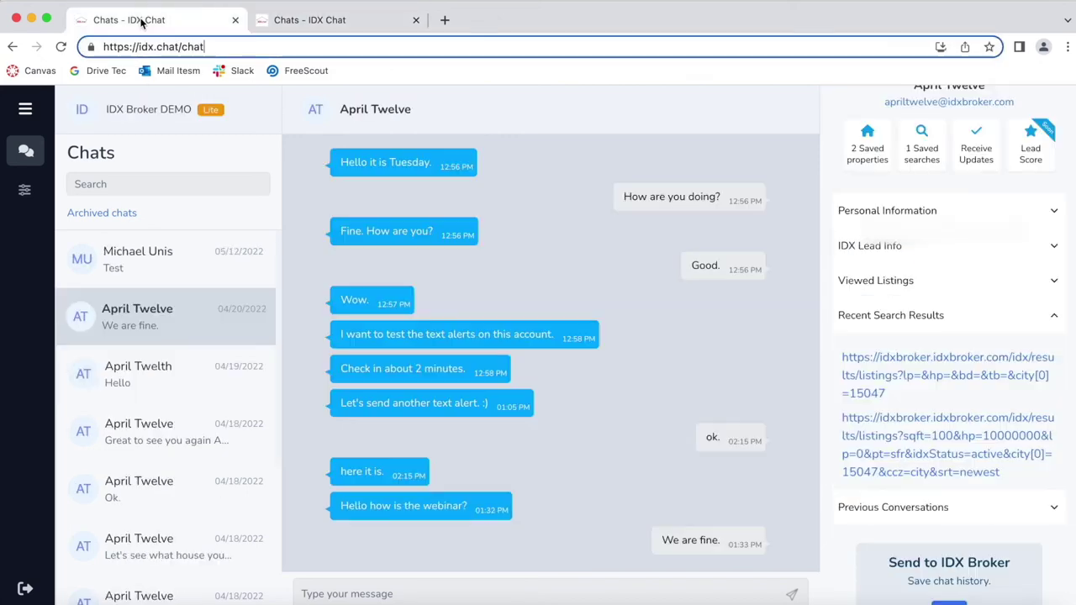
left_click(337, 21)
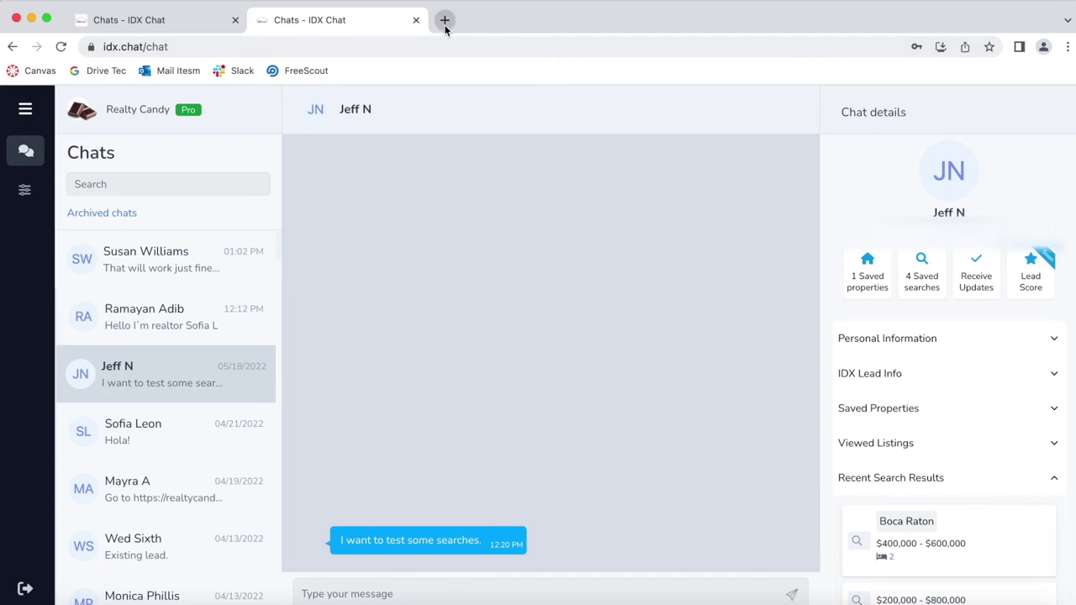
left_click(140, 20)
Load idxaddons.com in a new third tab to reach the IDX Addons dashboard
left_click(445, 19)
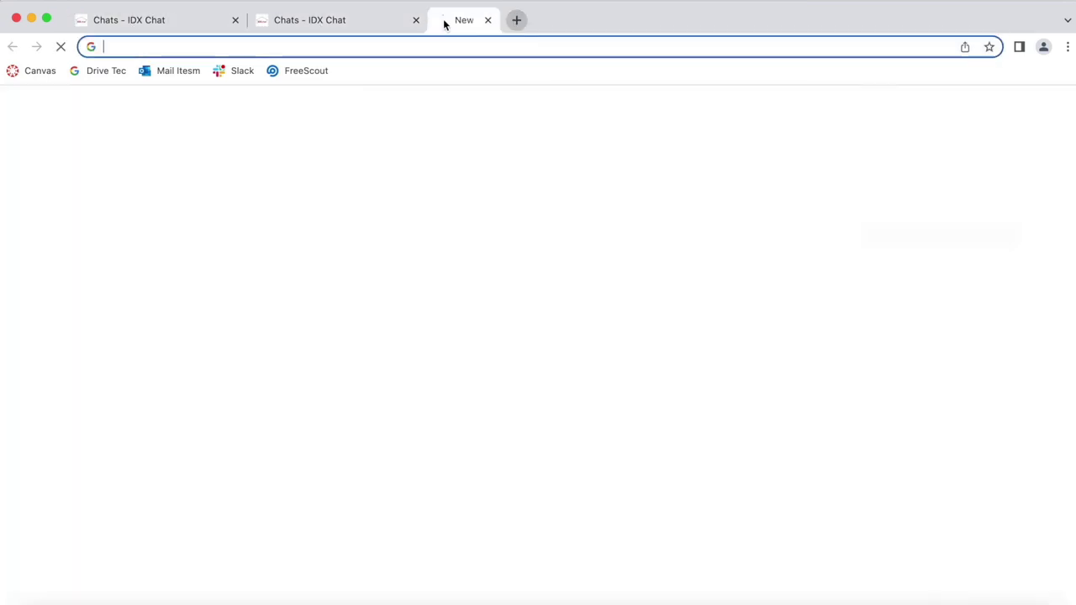
type("idxa")
key("Return")
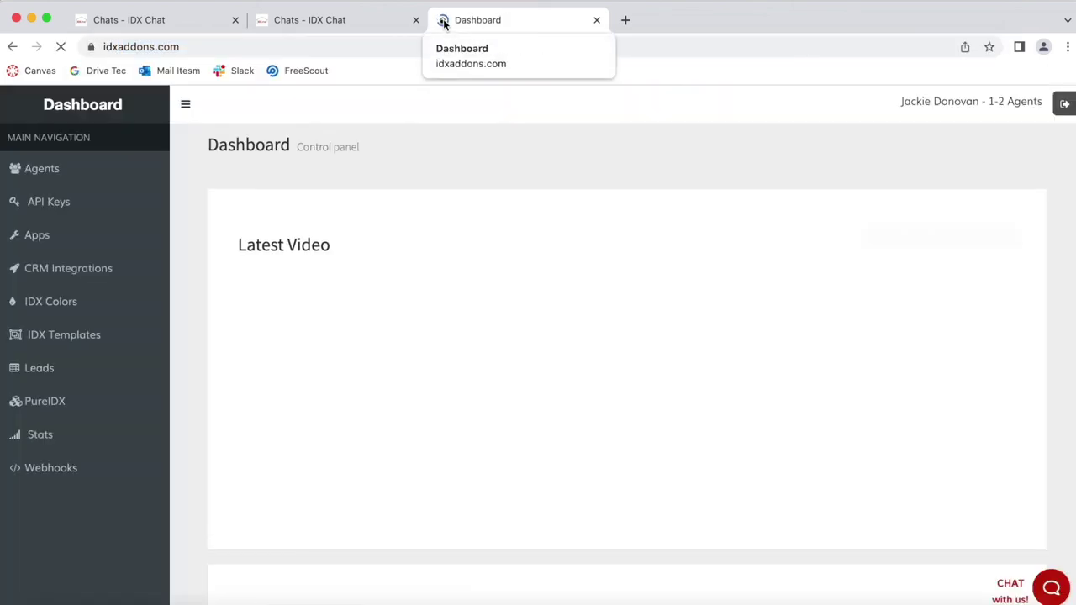